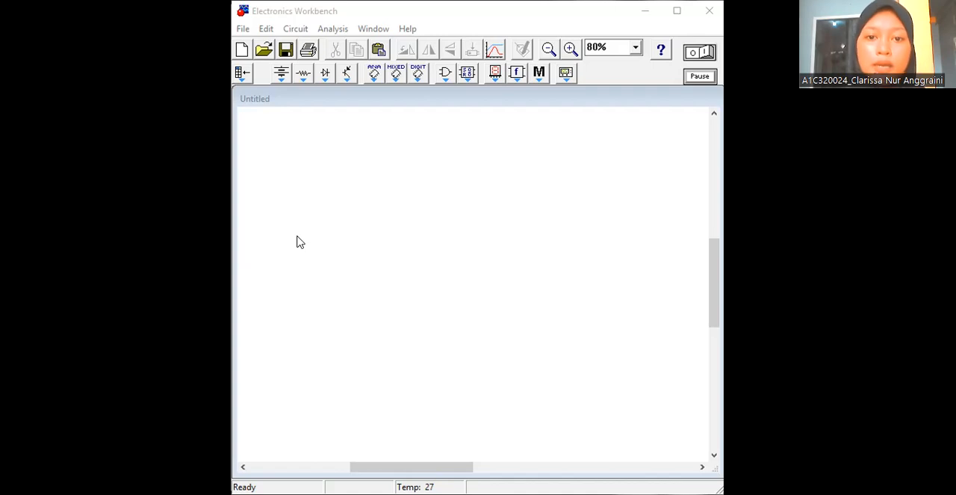
- Maximize the program window and place a +Vcc voltage source in the upper-left area of the blank circuit
left_click(678, 11)
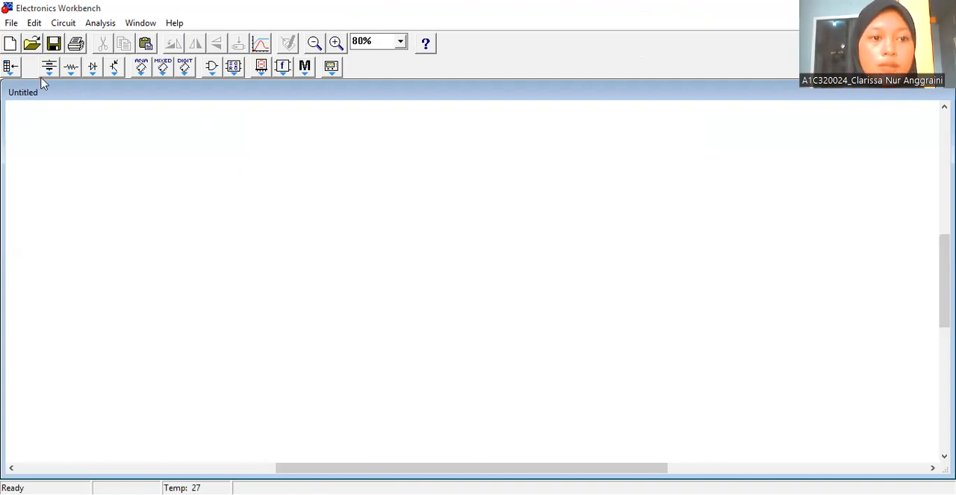
left_click(214, 78)
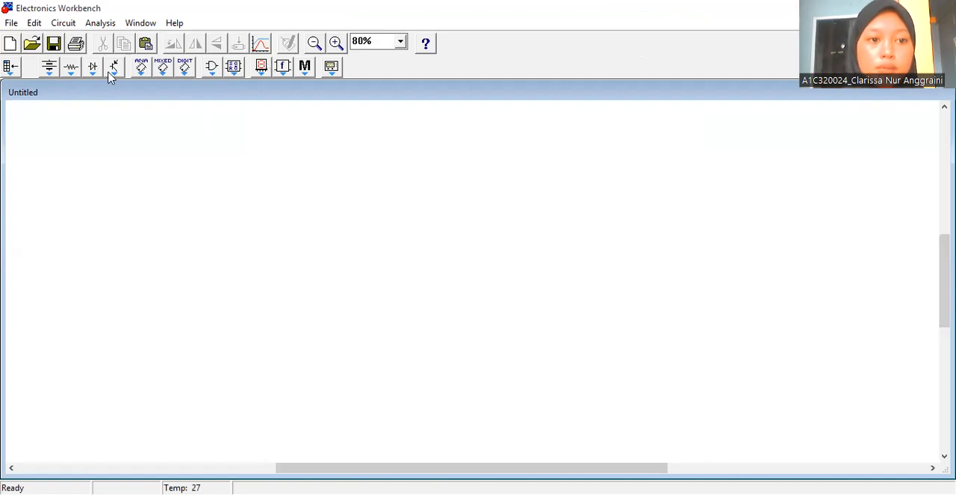
left_click(49, 67)
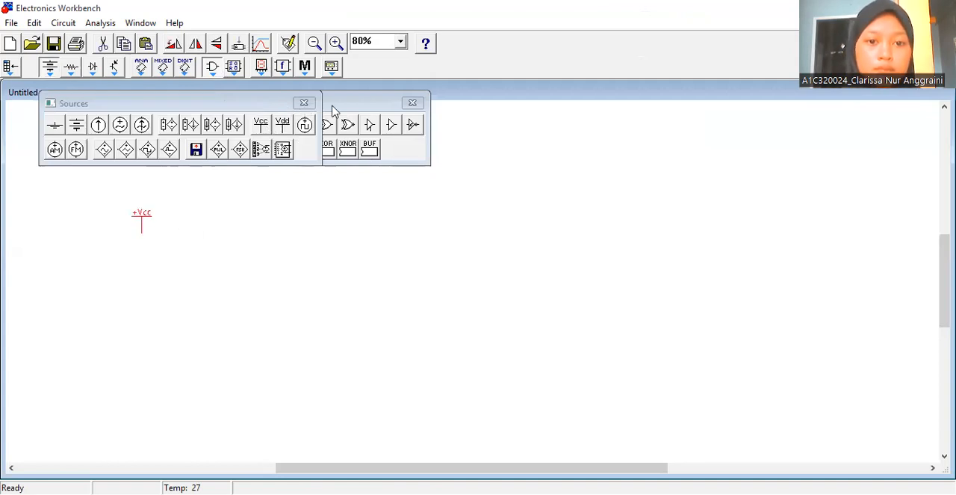
left_click(404, 103)
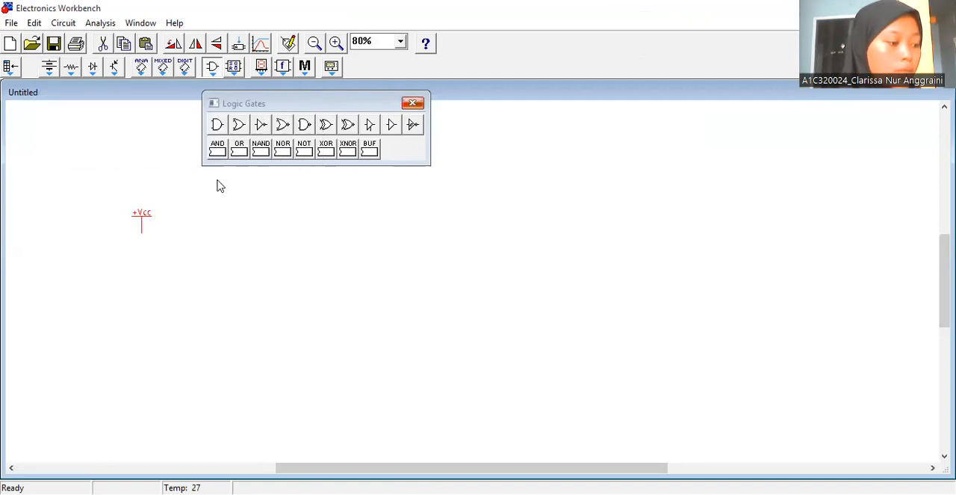
- Place a ground symbol well below the +Vcc source and delete the overlapping extra ground
left_click(46, 68)
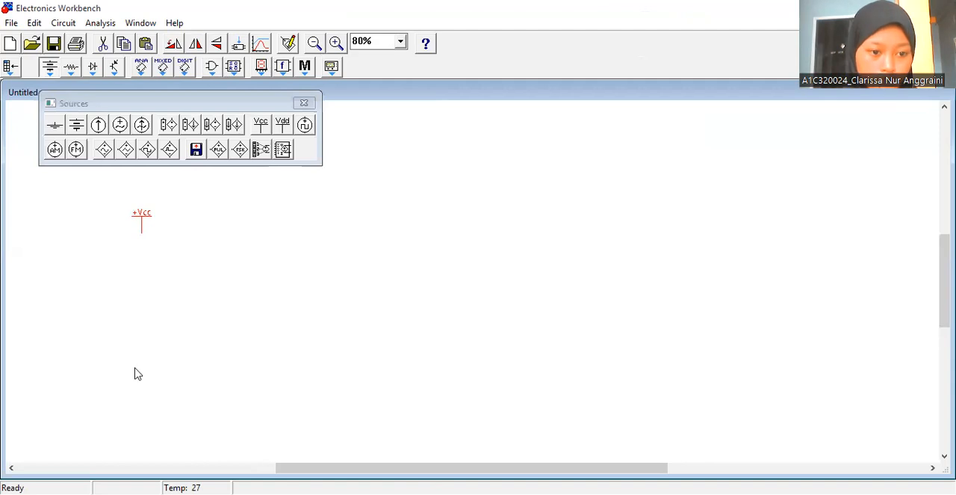
left_click_drag(54, 125, 142, 428)
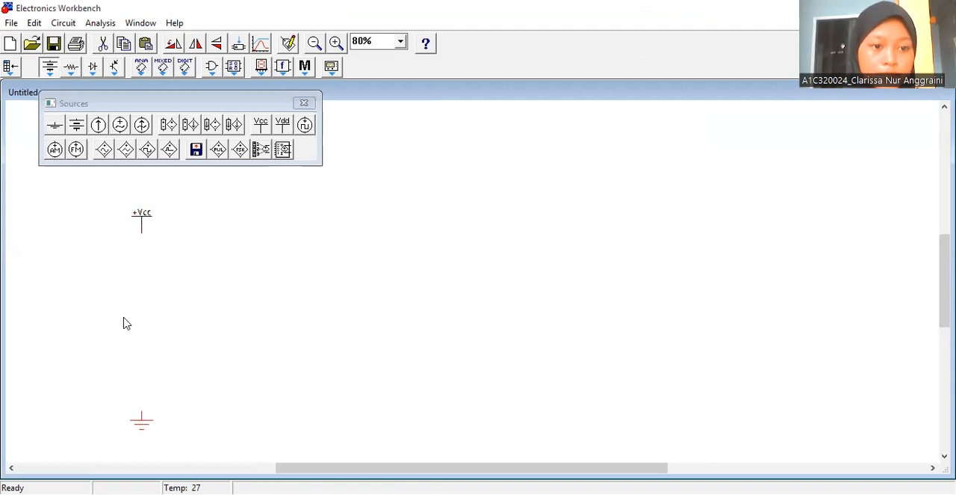
left_click_drag(151, 433, 153, 430)
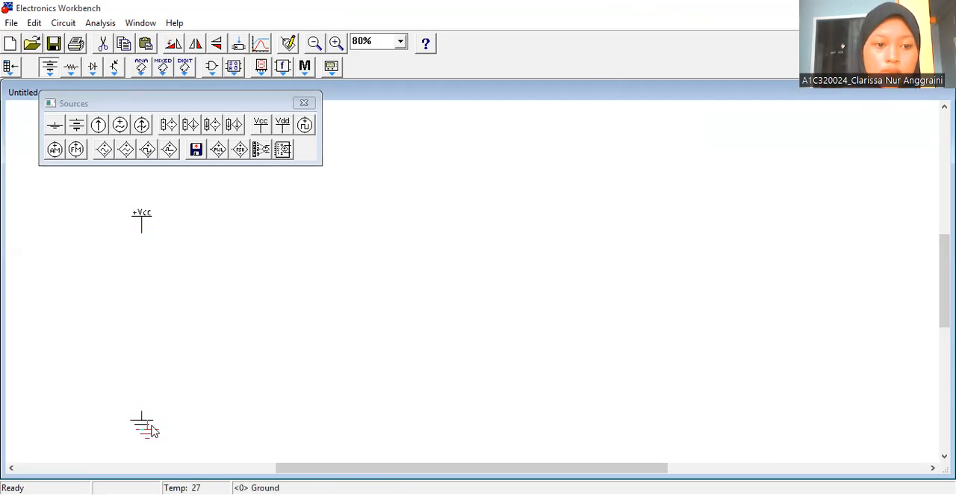
left_click(152, 431)
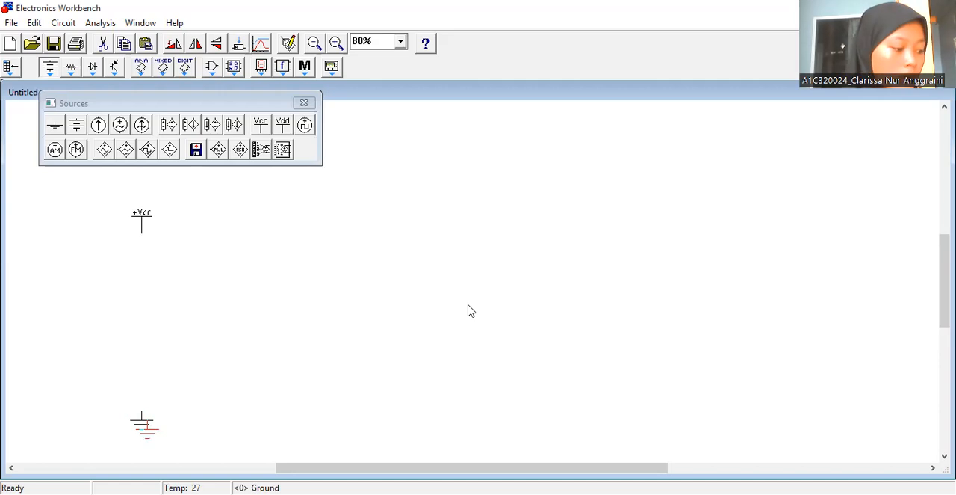
key("Delete")
left_click(306, 103)
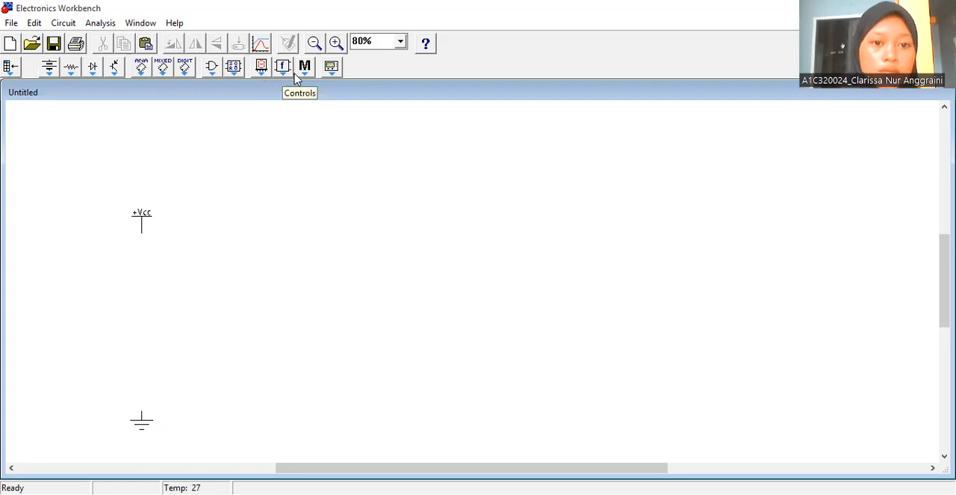
- Place a function generator between the +Vcc source and the ground symbol
left_click(285, 73)
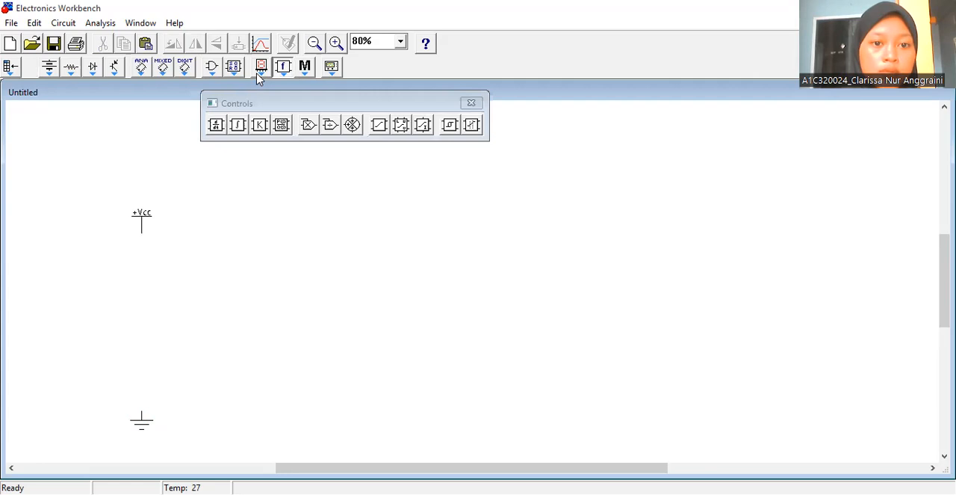
left_click(258, 72)
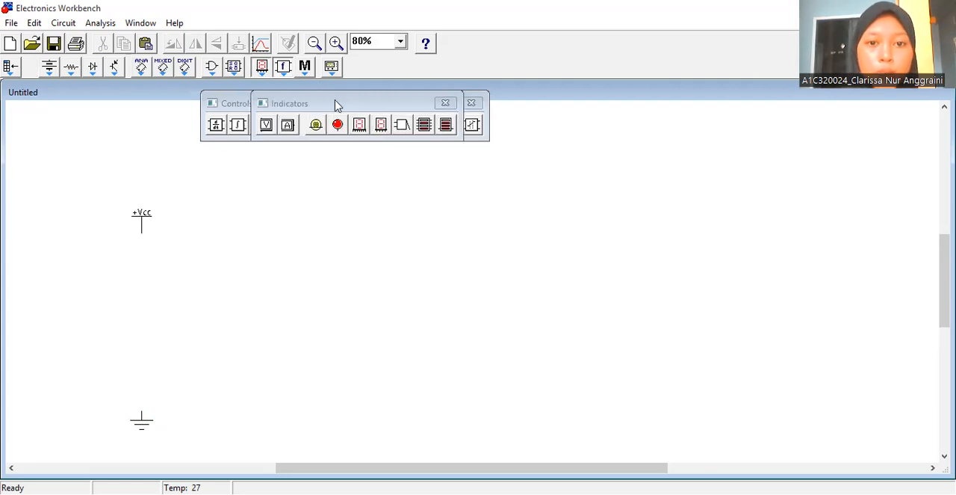
left_click(446, 104)
left_click(463, 103)
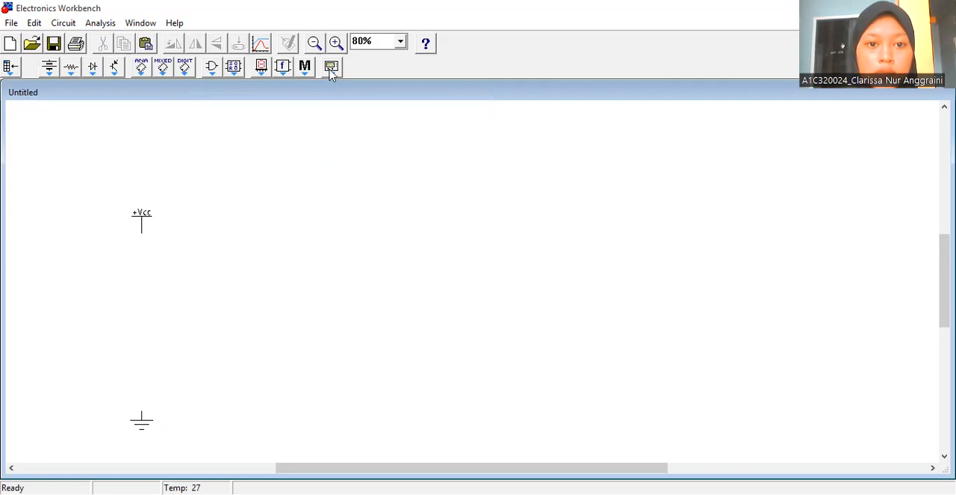
left_click(332, 68)
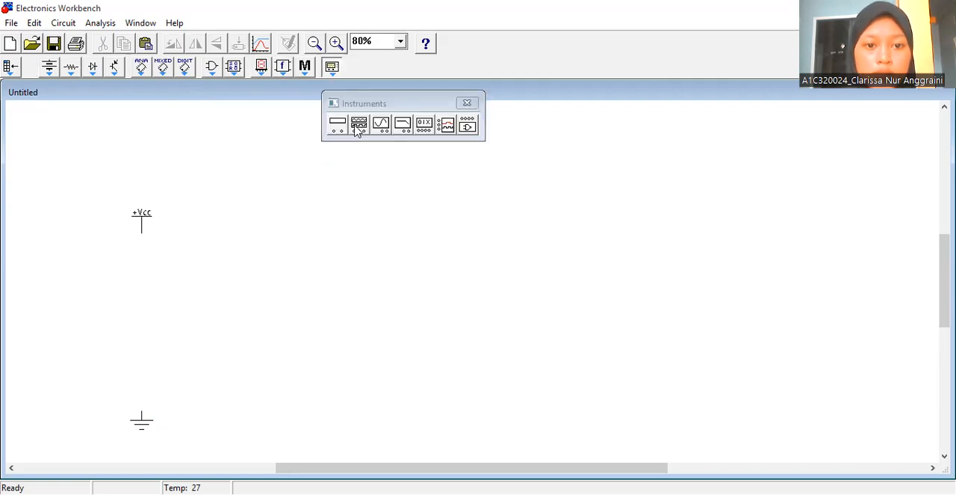
left_click_drag(355, 132, 359, 124)
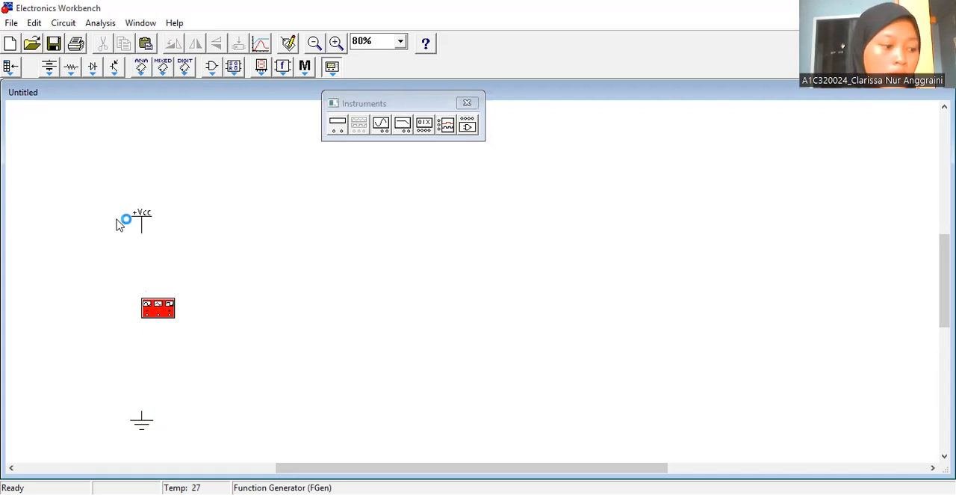
left_click(467, 102)
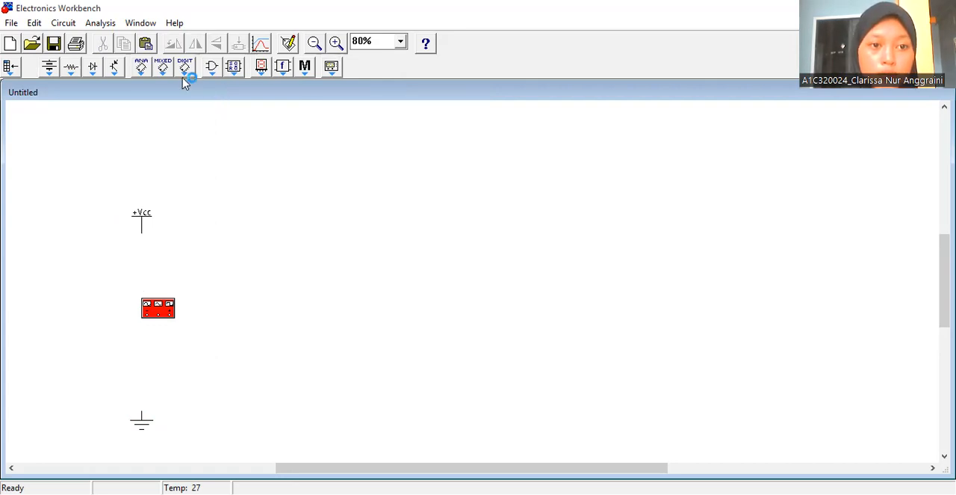
- Add two JK flip-flops with active high asynchronous inputs to the right of the function generator
left_click(237, 74)
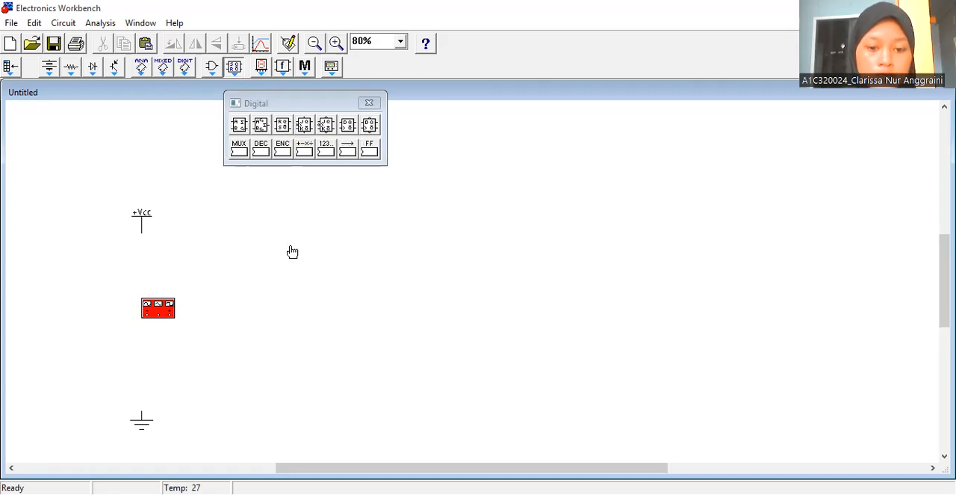
left_click_drag(292, 252, 294, 252)
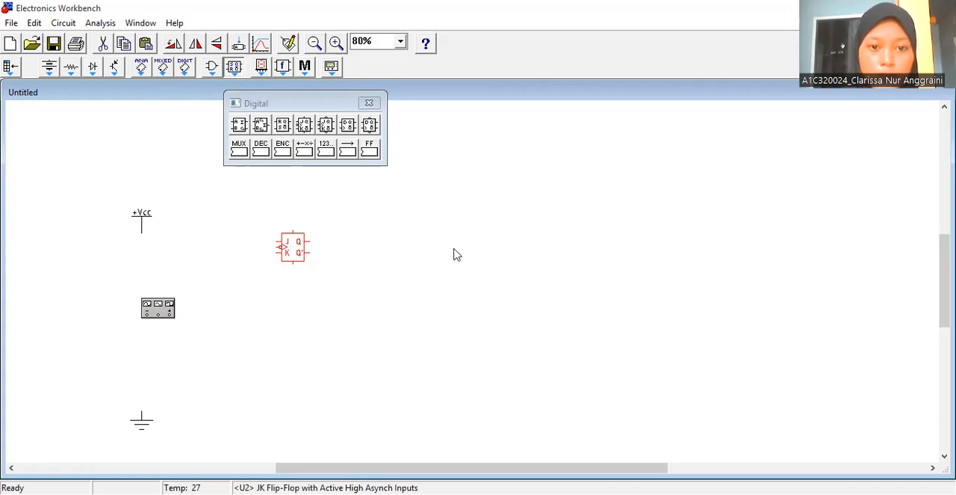
key("ctrl+v")
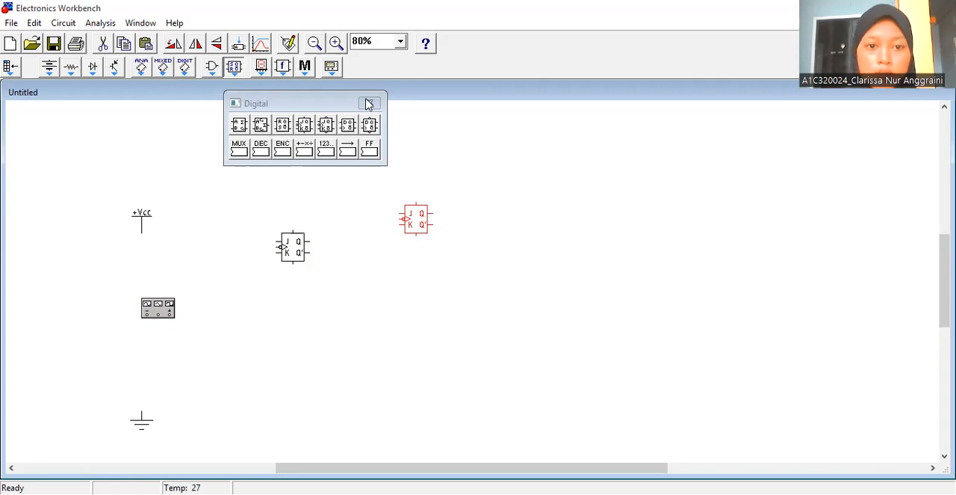
left_click(369, 104)
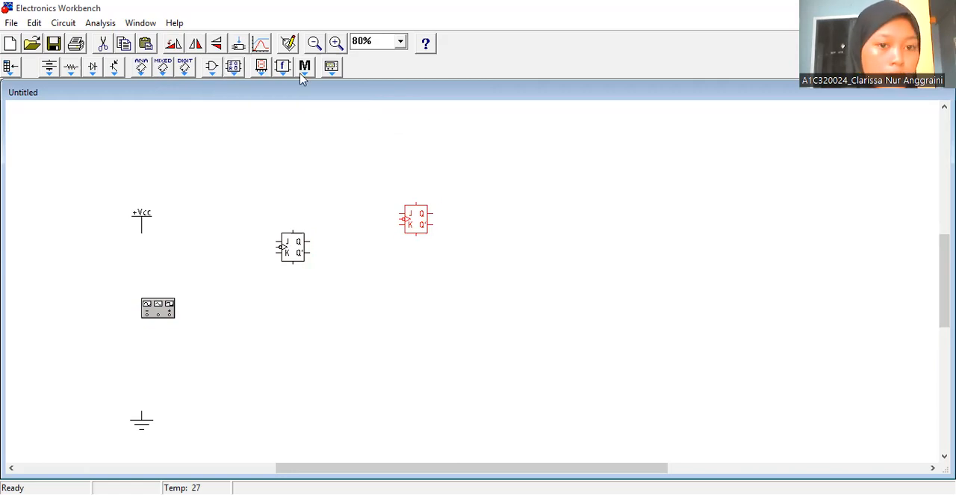
- Place a 4511 (BCD to Seven-Segment latch/Dec) decoder to the right of and slightly lower than the flip-flops
left_click(235, 67)
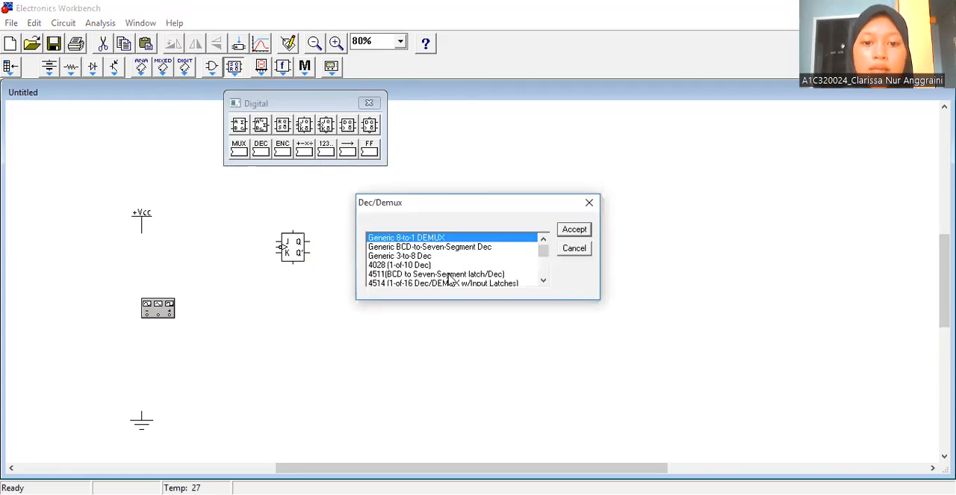
left_click(450, 275)
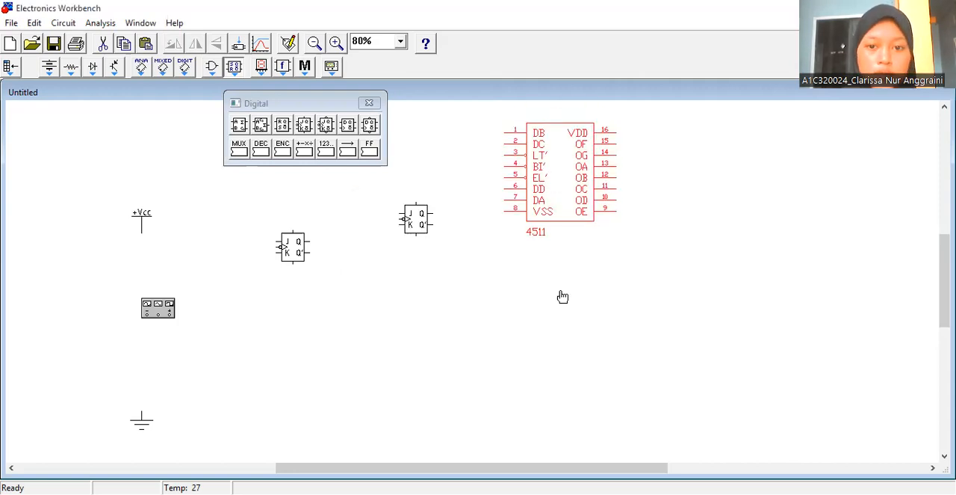
key("Delete")
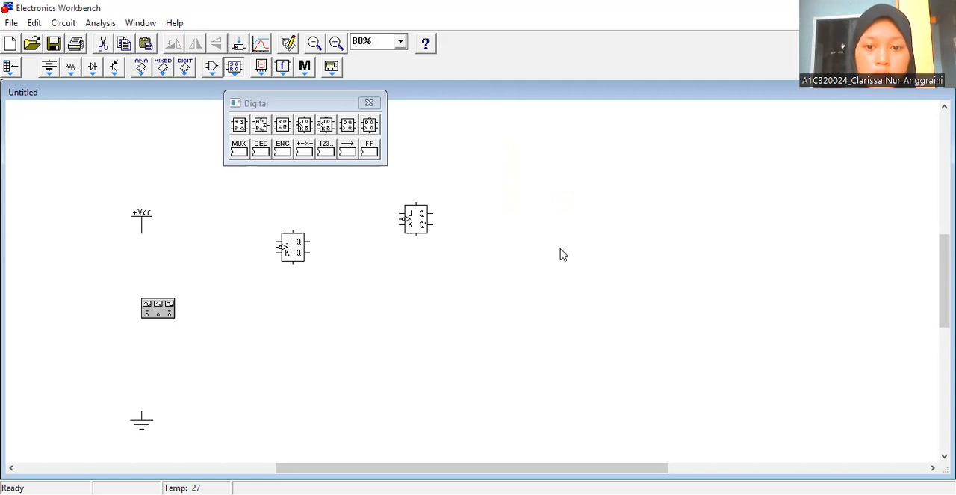
key("ctrl+z")
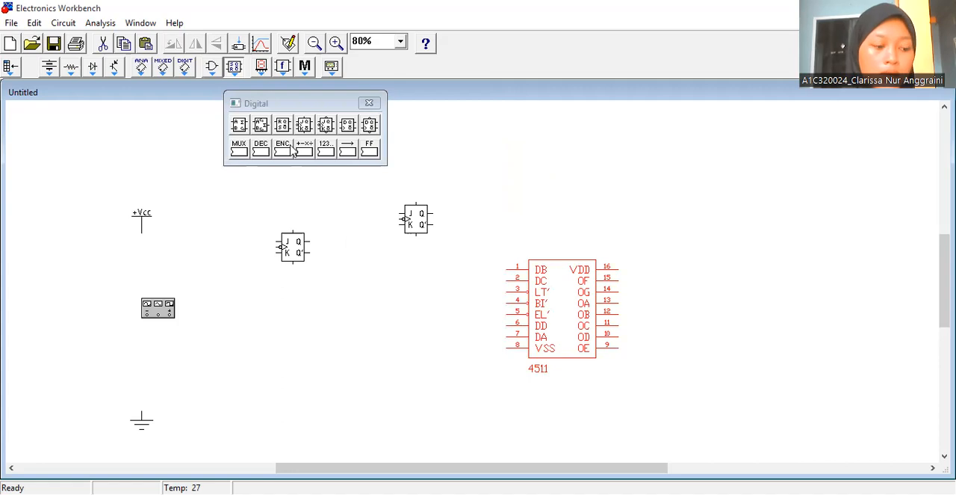
- Place a seven-segment display above and to the right of the 4511 decoder
left_click(262, 67)
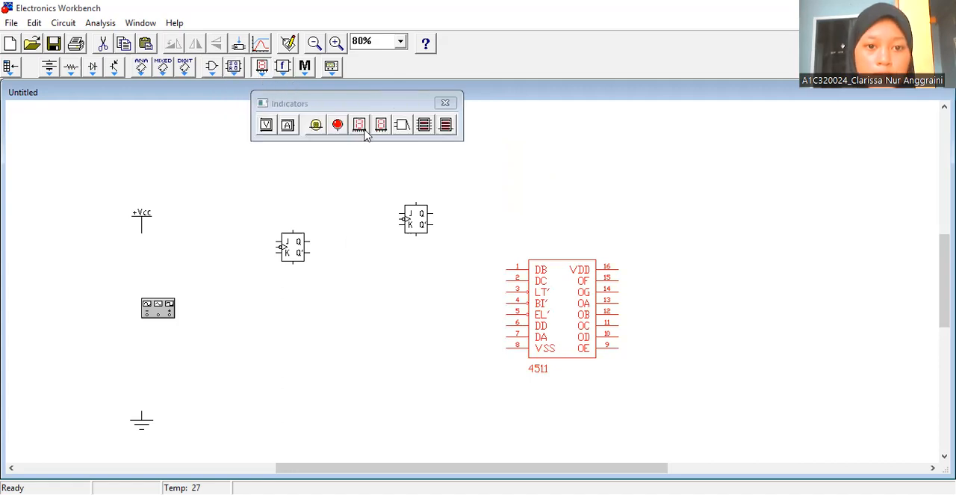
left_click(711, 207)
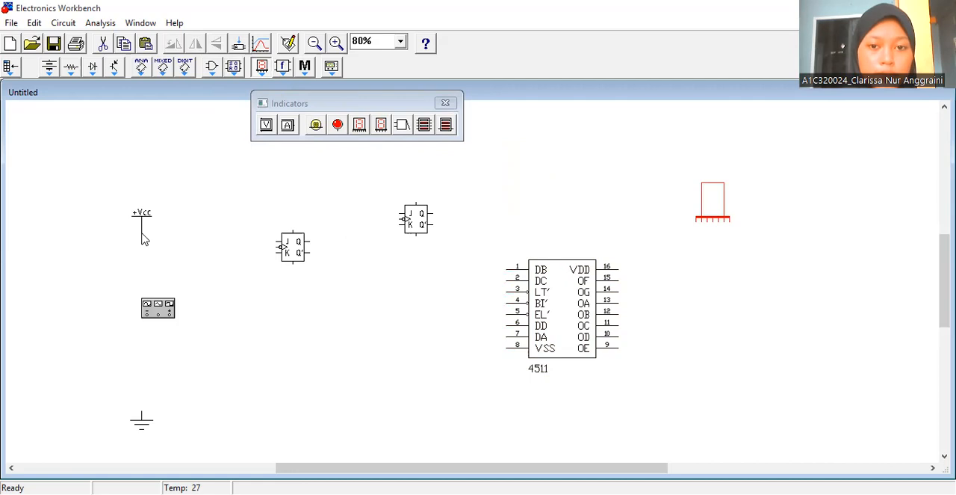
left_click(448, 101)
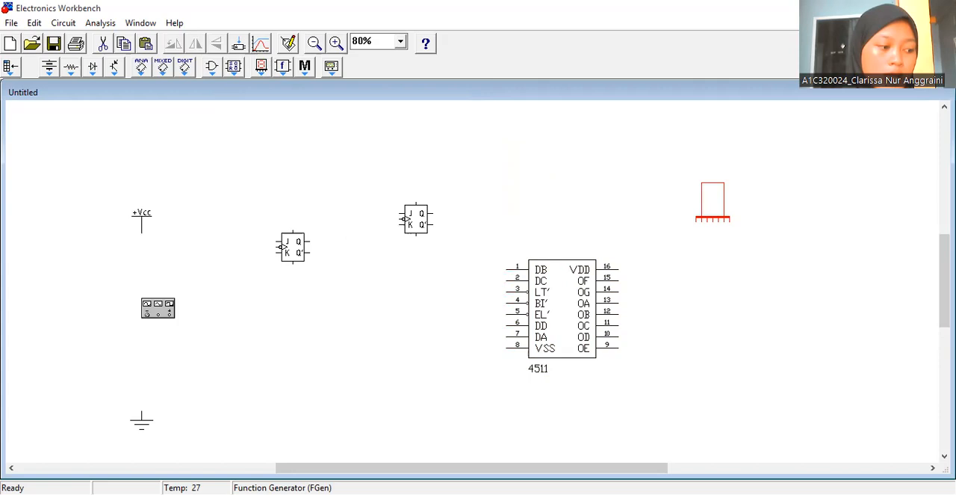
- Wire the function generator's negative terminal to ground and move the first JK flip-flop down level with the generator
left_click_drag(147, 315, 141, 411)
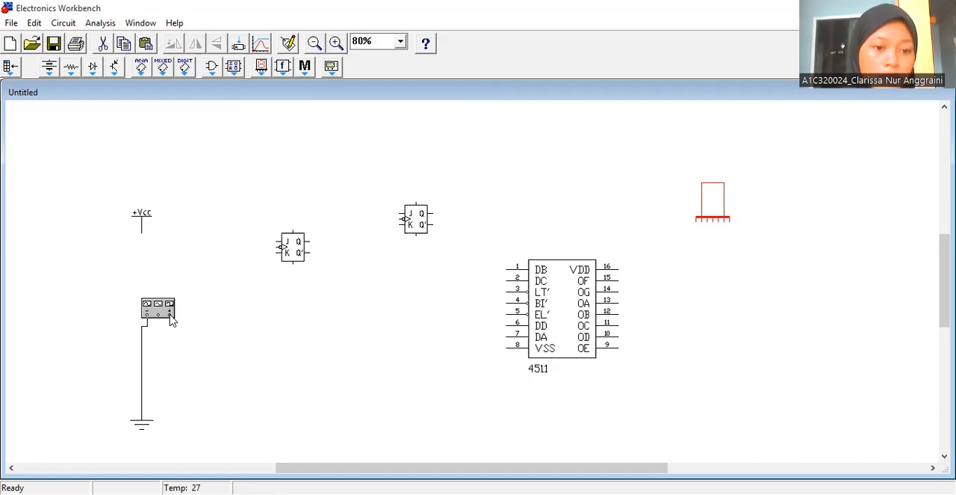
left_click(298, 243)
key("Down")
key("Down")
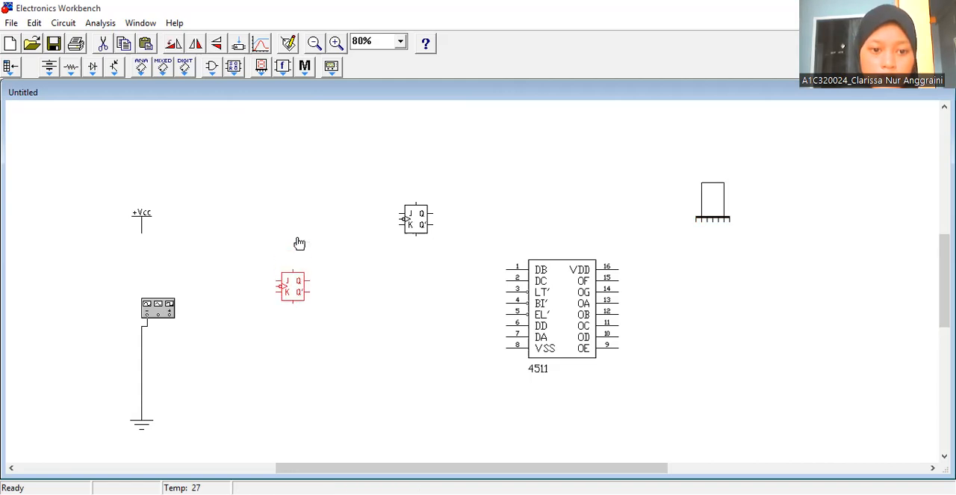
key("Down")
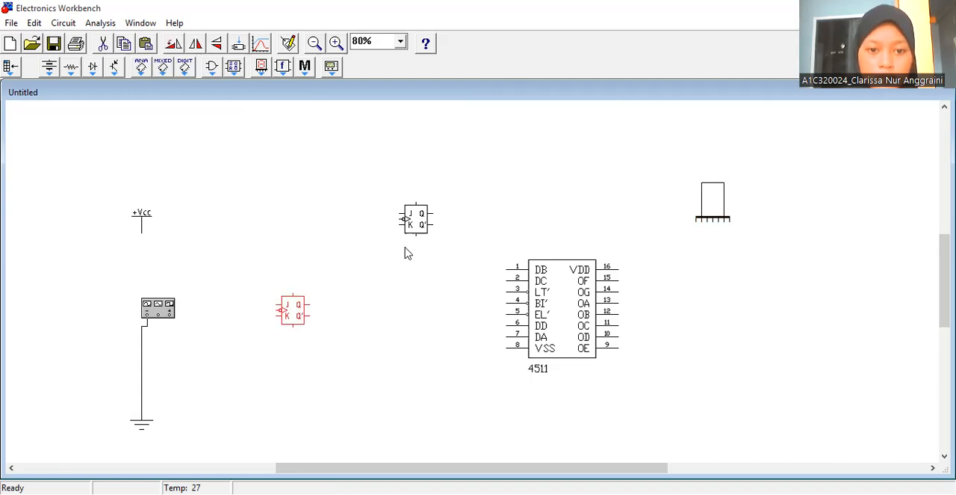
- Move the second JK flip-flop down beside the first, and wire the function generator's positive terminal to the first flip-flop's clock input
left_click(423, 313)
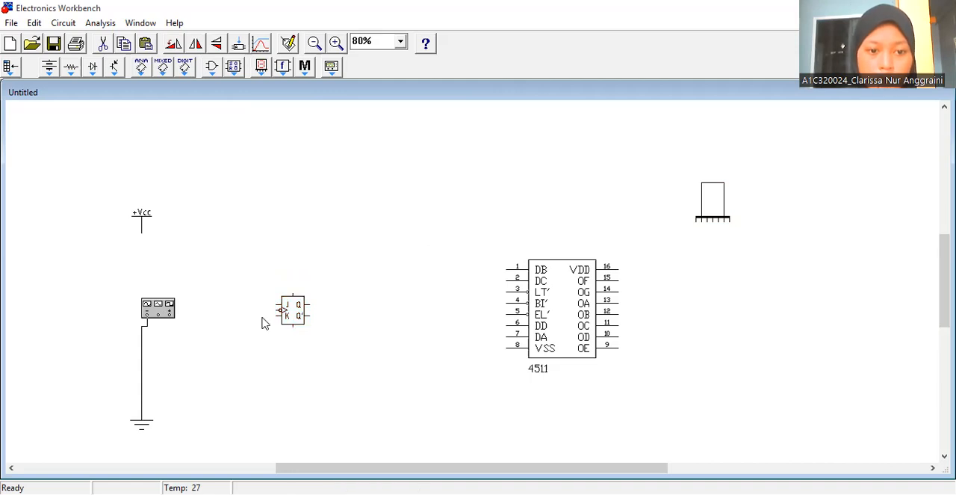
key("ctrl+v")
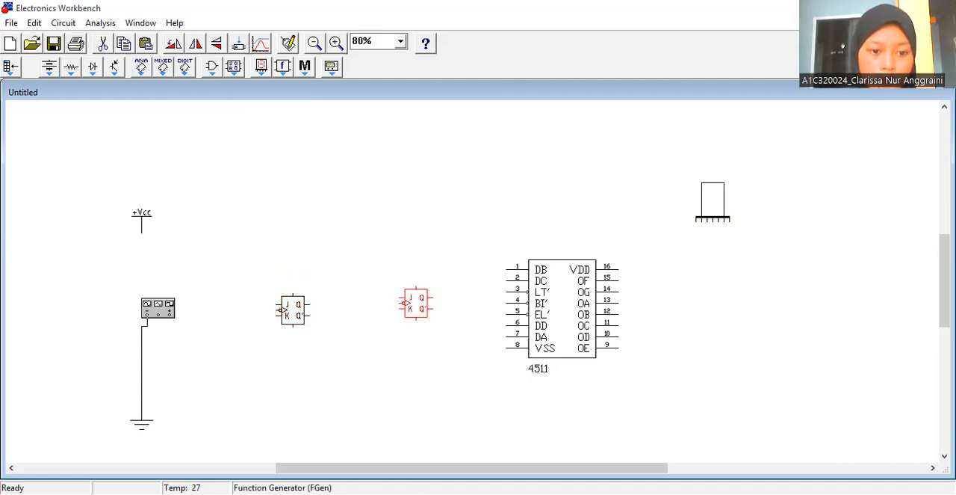
left_click_drag(282, 309, 279, 316)
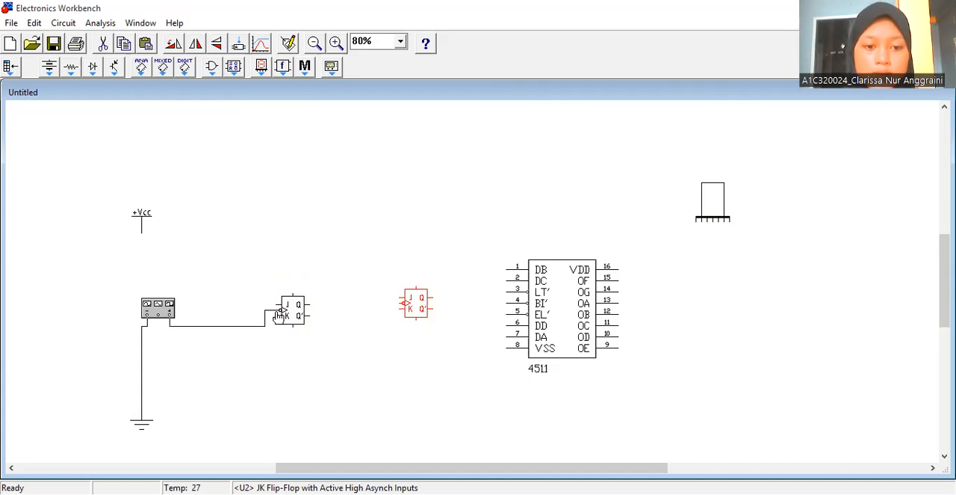
- Move the +Vcc source further up and wire it to the 4511's VDD pin (16)
left_click(145, 224)
left_click_drag(145, 224, 145, 192)
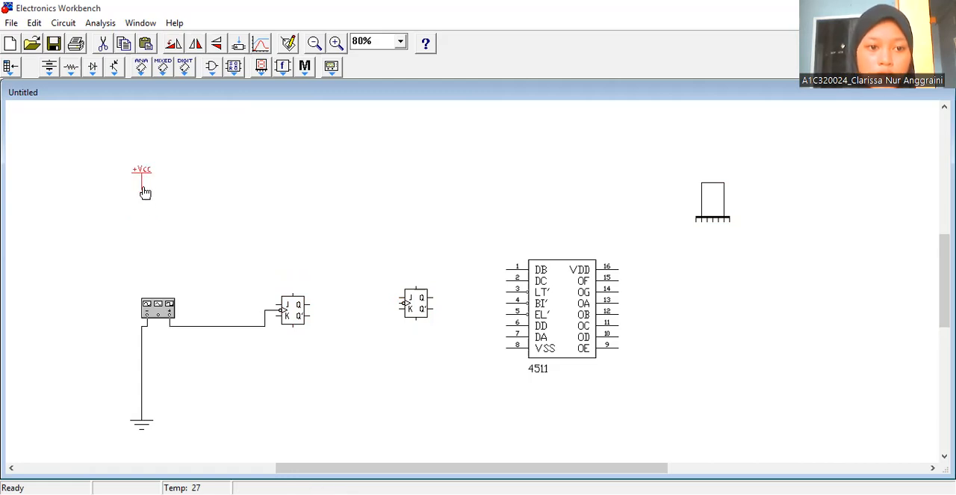
left_click_drag(332, 174, 144, 194)
left_click(142, 193)
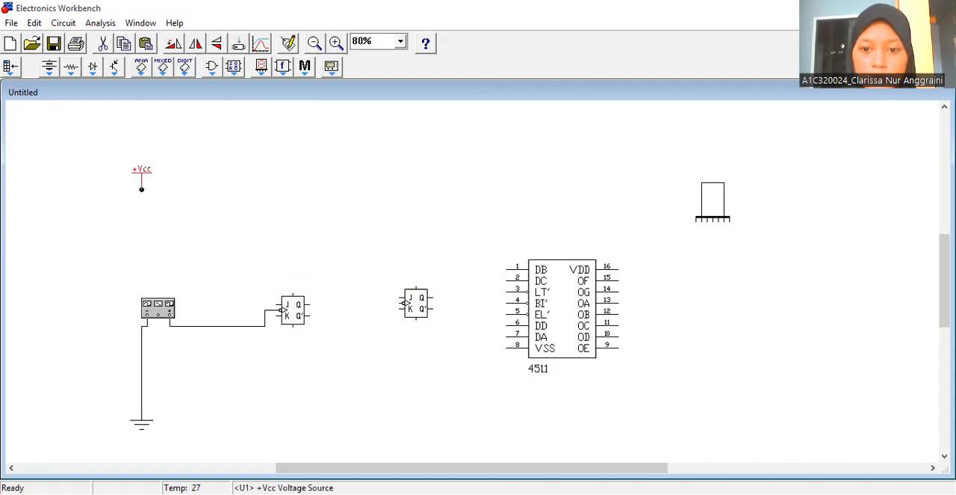
left_click_drag(141, 189, 618, 271)
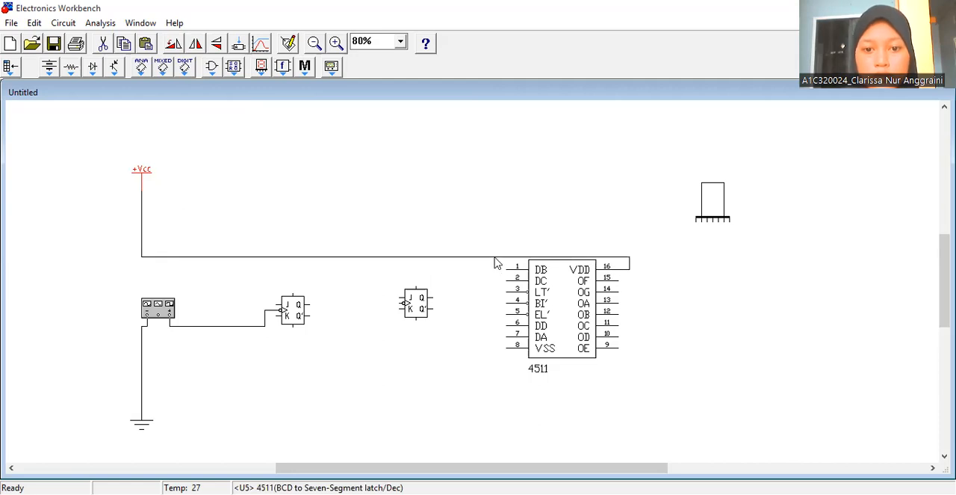
- Raise the horizontal +Vcc wire clear of the 4511, and wire OF (15) and OG (14) to the display's sixth and seventh pins
left_click_drag(493, 242, 493, 206)
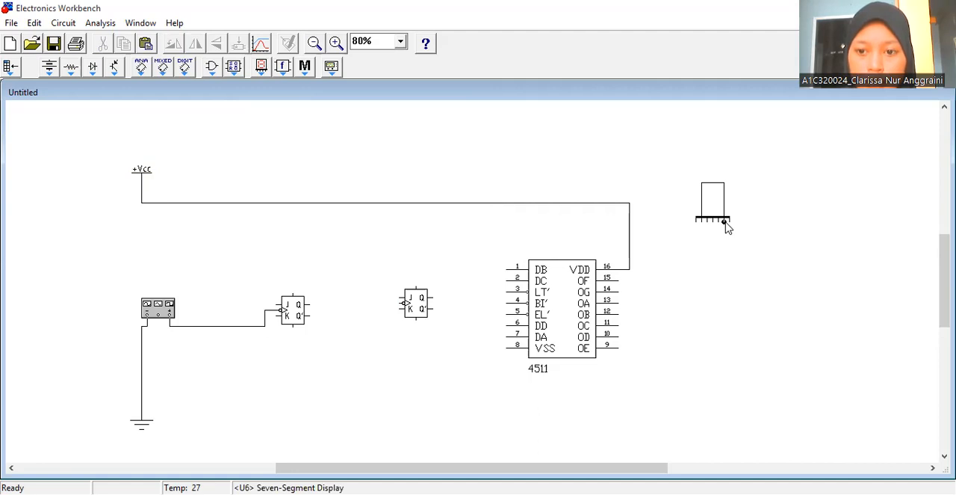
left_click_drag(724, 221, 618, 280)
left_click_drag(729, 222, 619, 292)
- Wire the 4511's OA, OB, OC, OD and OE outputs (13 to 9) to the seven-segment display's first five pins in order
left_click_drag(701, 221, 619, 300)
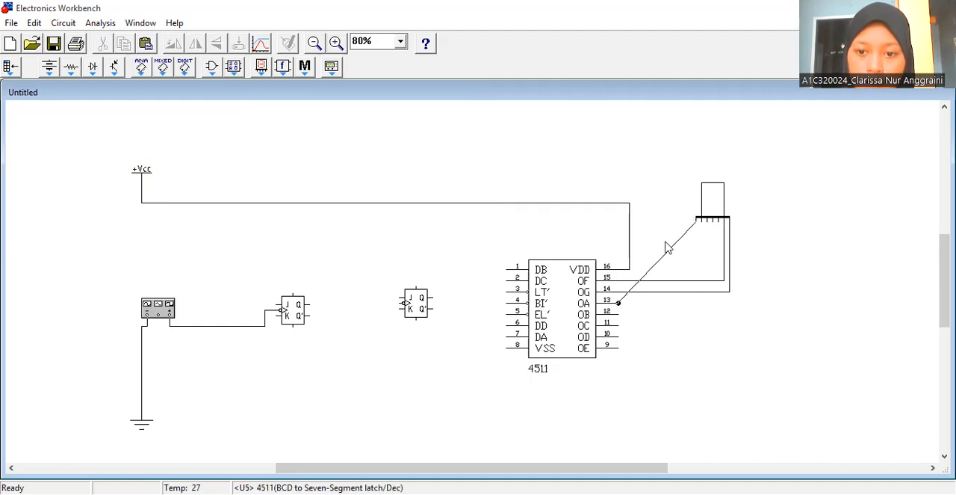
left_click_drag(702, 221, 619, 314)
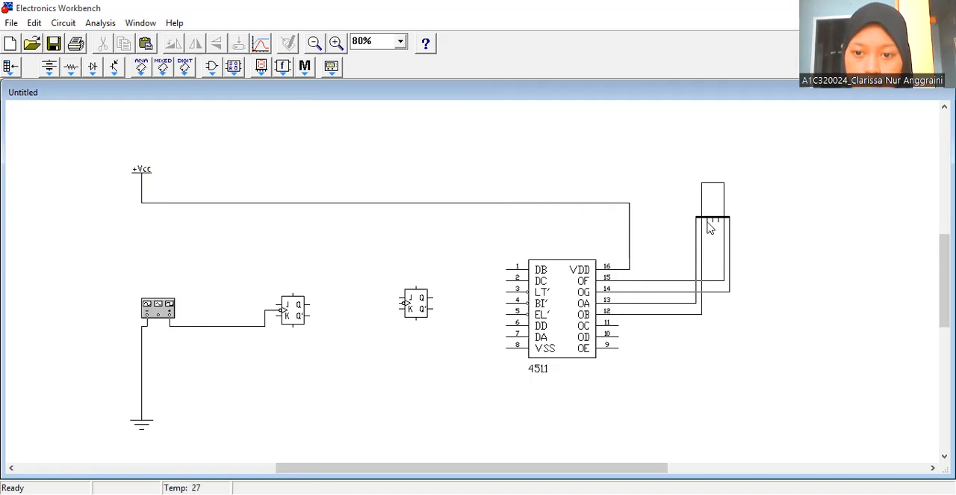
left_click_drag(707, 221, 618, 325)
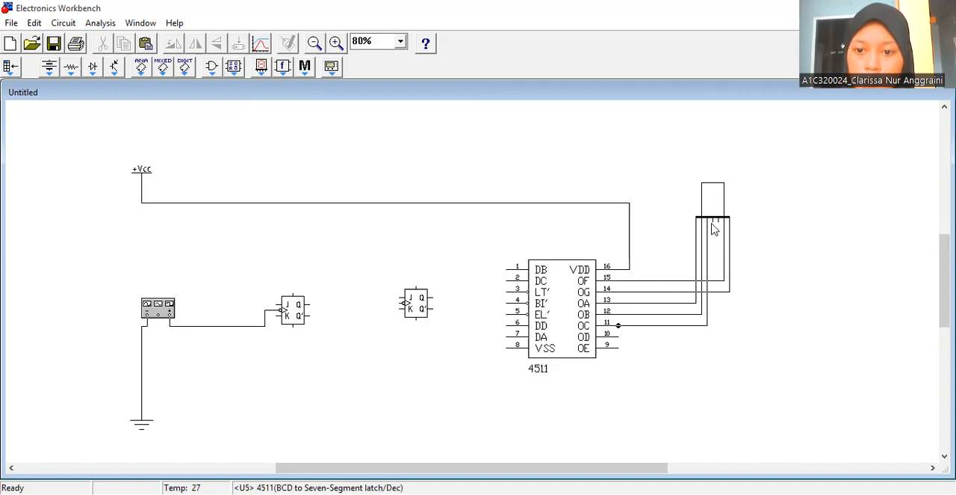
left_click_drag(713, 222, 619, 336)
left_click_drag(718, 221, 619, 348)
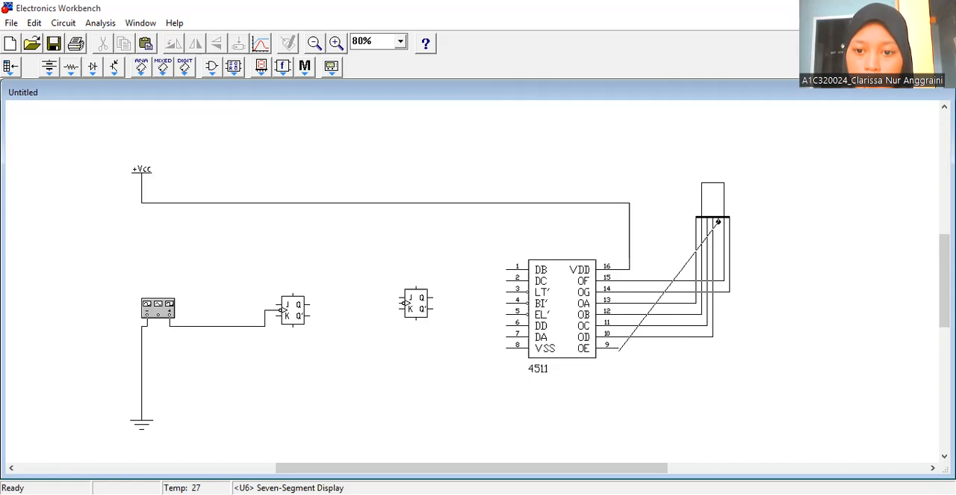
left_click_drag(619, 350, 618, 351)
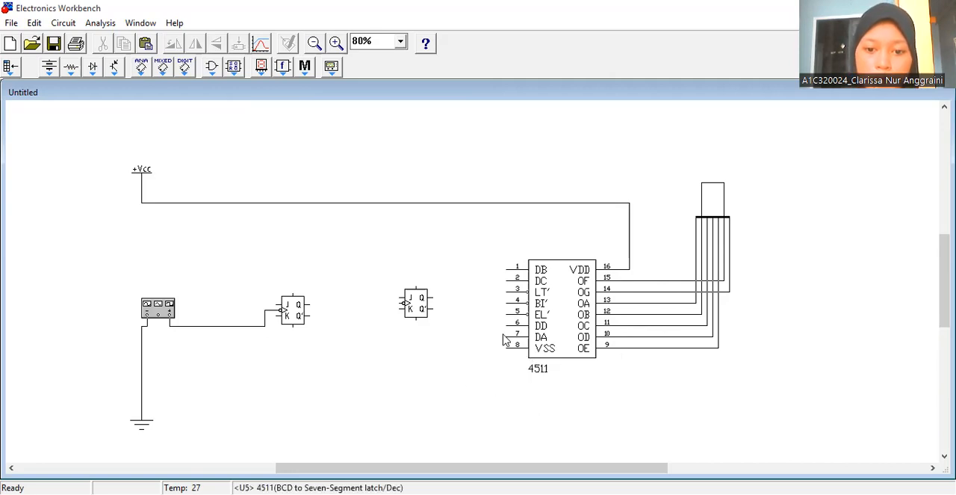
- Wire the 4511's DA (7) and VSS (8) pins to the ground line
left_click_drag(507, 337, 141, 343)
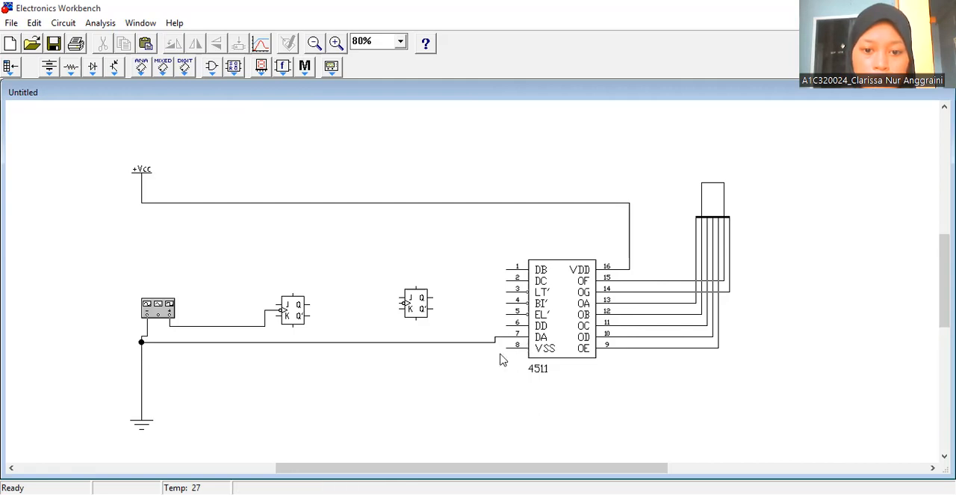
left_click_drag(506, 348, 432, 343)
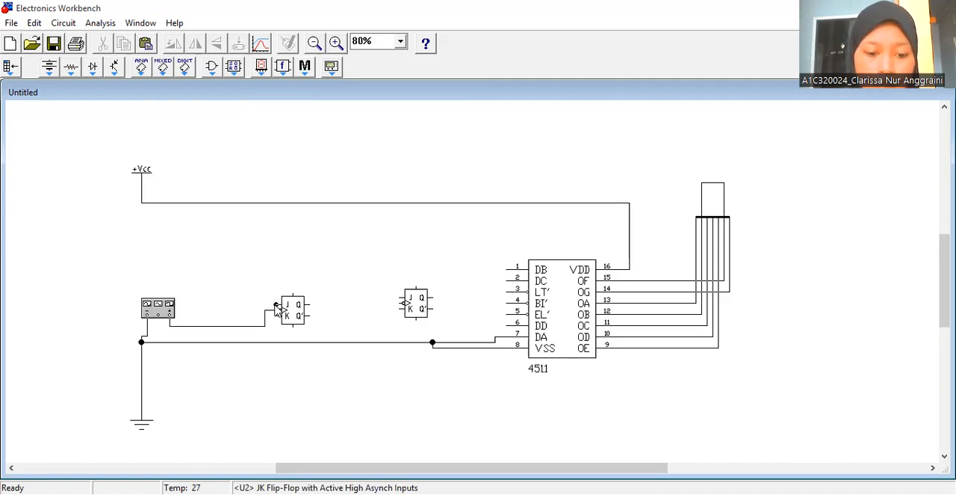
- Tie the first flip-flop's J and K inputs to +Vcc, and wire its Q output to the second flip-flop's clock and the 4511's DB pin (1)
mouse_move(277, 305)
left_mouse_down()
mouse_move(261, 232)
mouse_move(274, 202)
left_mouse_up()
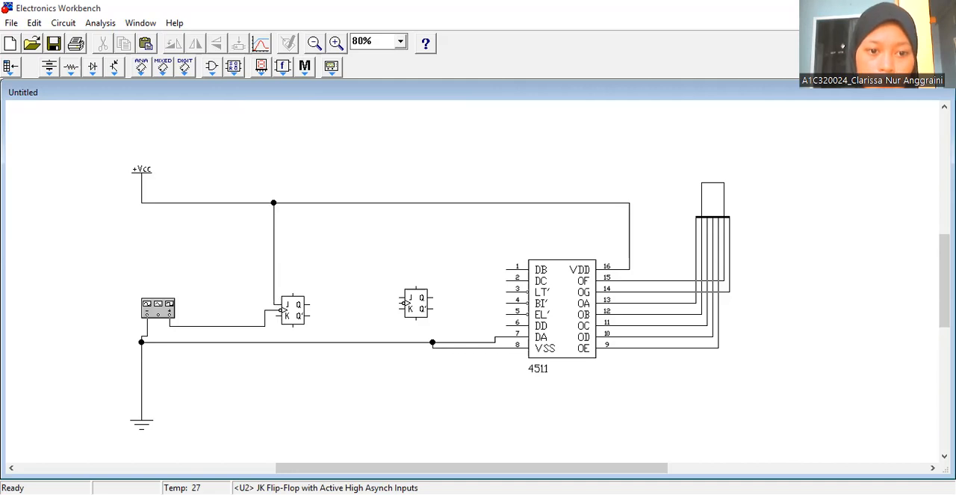
left_click_drag(275, 307, 237, 203)
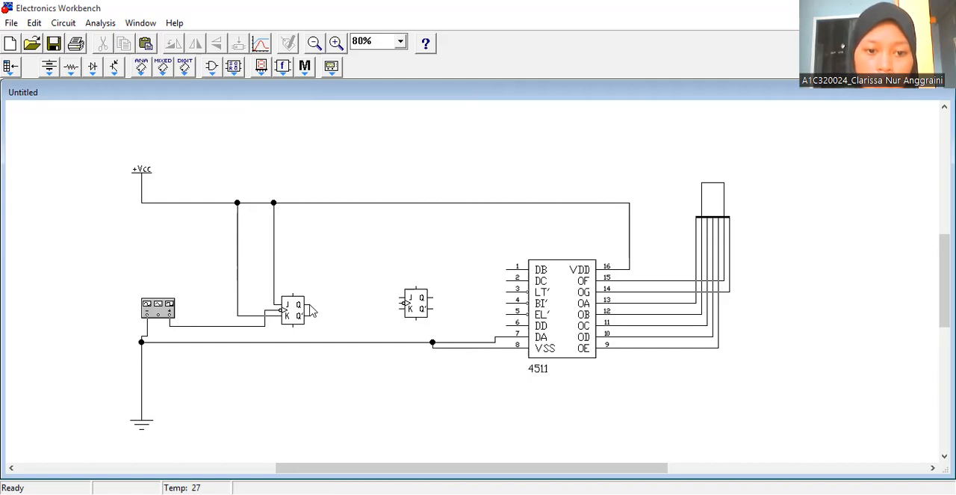
left_click_drag(309, 304, 401, 302)
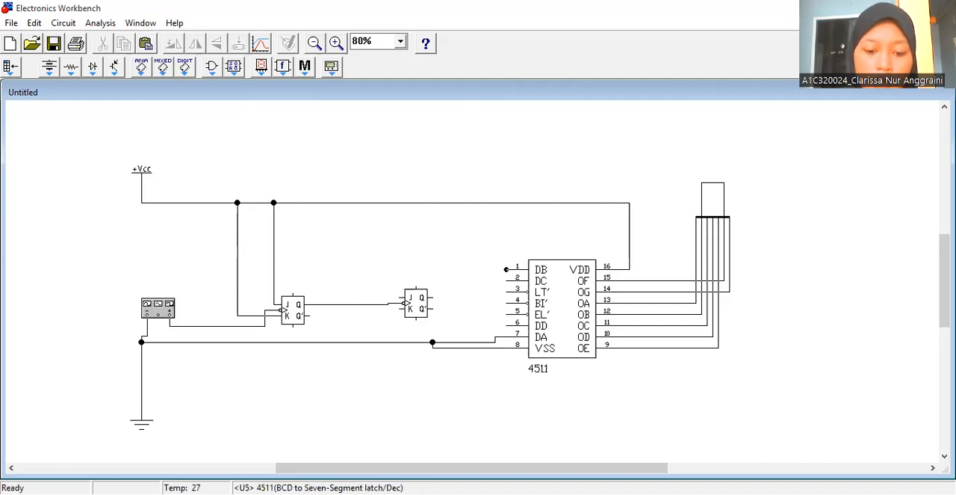
left_click_drag(506, 269, 343, 304)
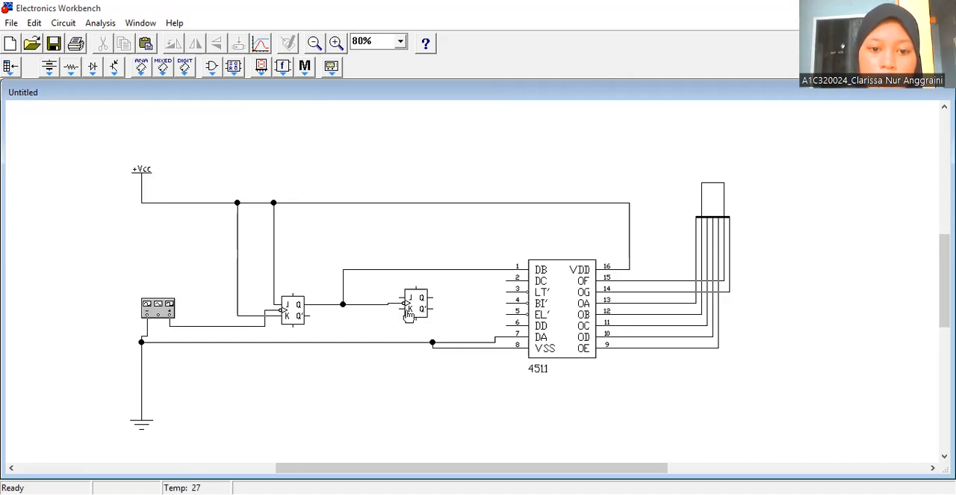
- Tie the second flip-flop's J and K inputs to +Vcc, and wire its Q output to the 4511's DD pin (6)
left_click_drag(400, 298, 400, 203)
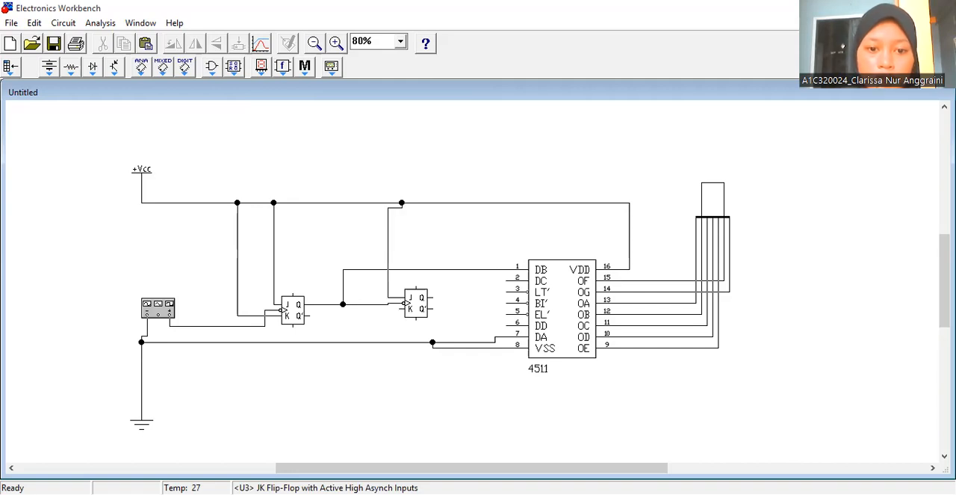
left_click_drag(400, 308, 365, 202)
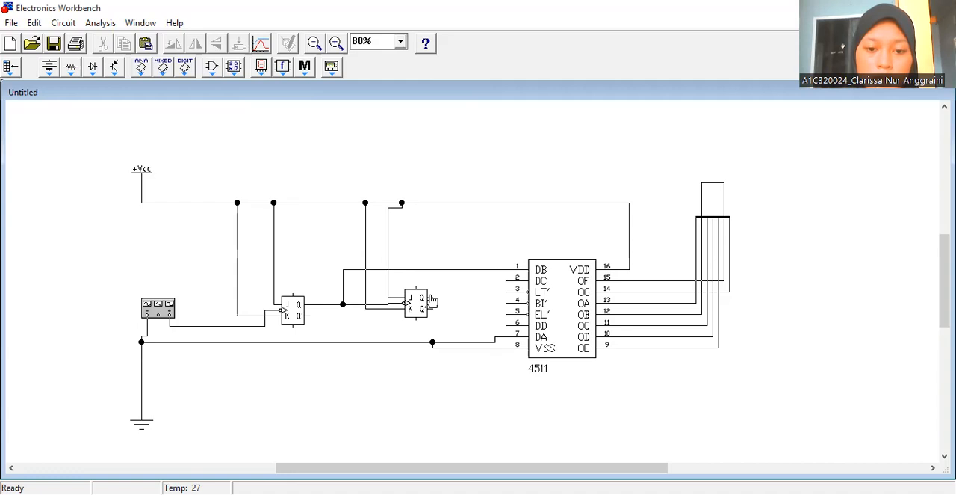
left_click_drag(432, 297, 507, 327)
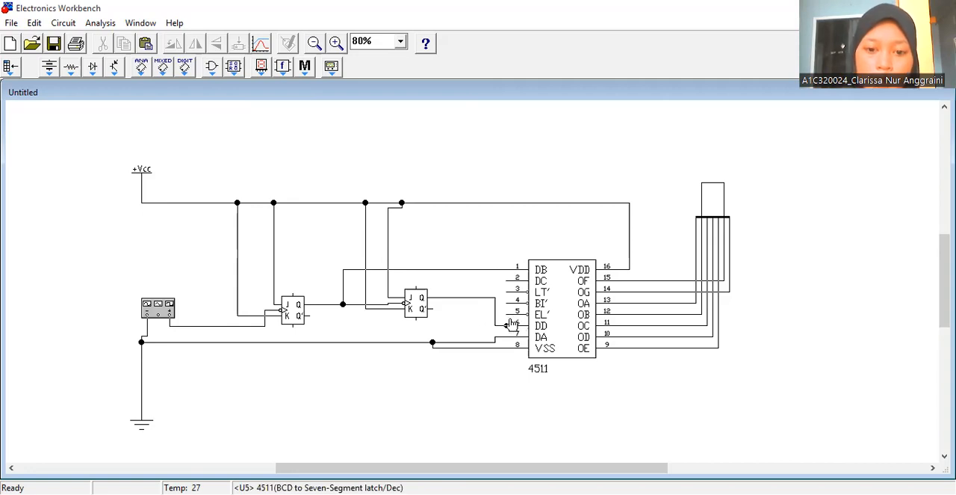
- Wire the 4511's EL' (5), BI' (4) and LT' (3) pins to the +Vcc line
left_click_drag(507, 314, 502, 204)
left_click_drag(507, 303, 495, 203)
left_click_drag(507, 291, 485, 211)
left_click_drag(506, 291, 482, 203)
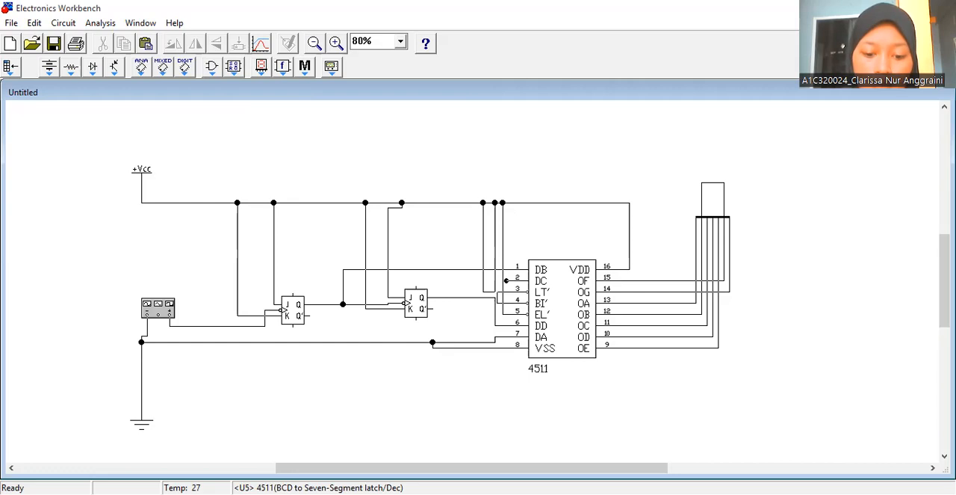
- Reroute the 4511's DB wire to the function generator's clock line, and wire the DC pin (2) to the second flip-flop's Q output wire
left_click(457, 271)
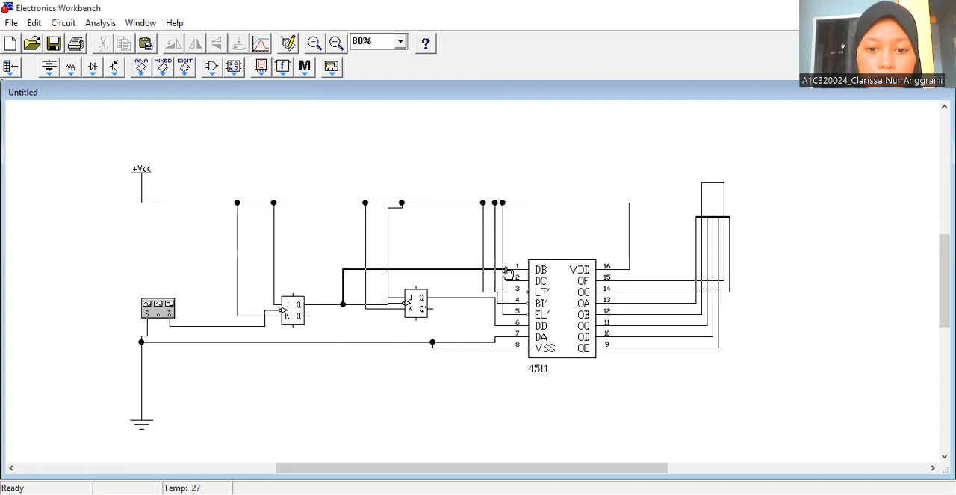
left_click_drag(342, 304, 222, 326)
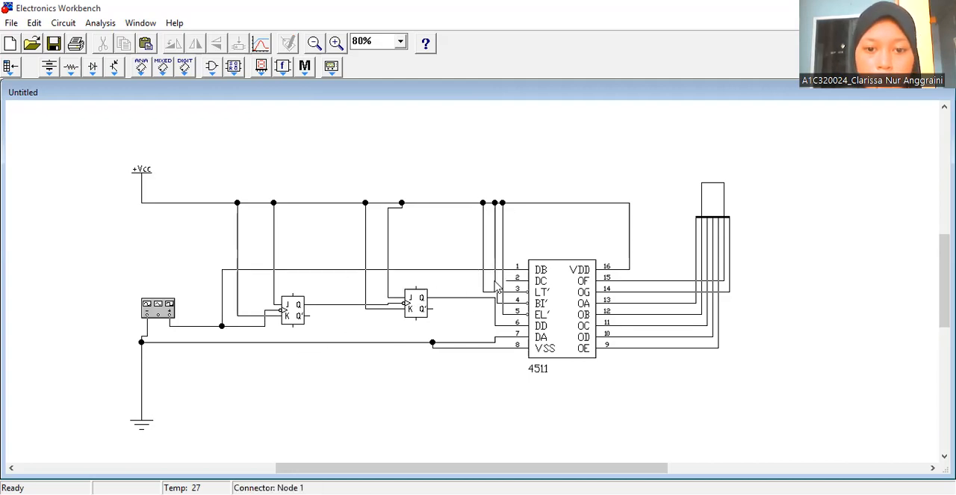
left_click_drag(506, 281, 469, 296)
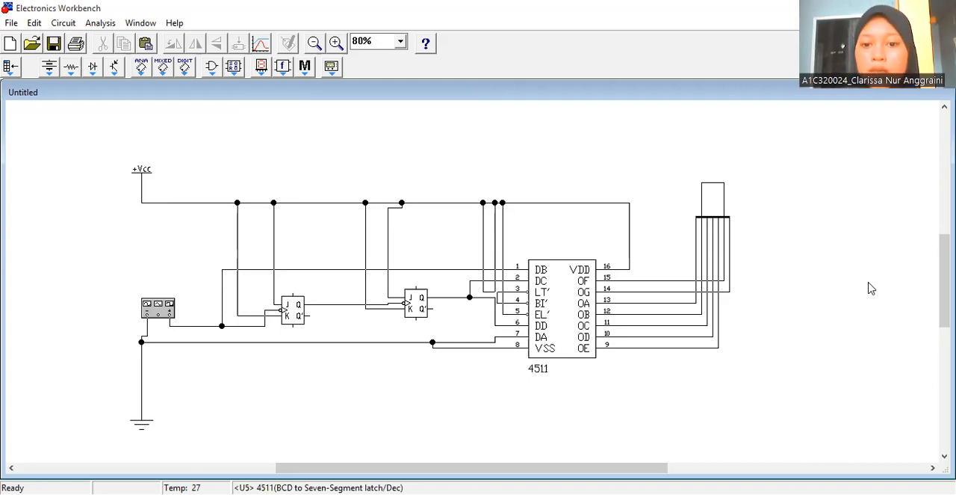
- Run the simulation, and reroute the 4511's DC pin (2) to the first flip-flop's Q output wire
key("ctrl+g")
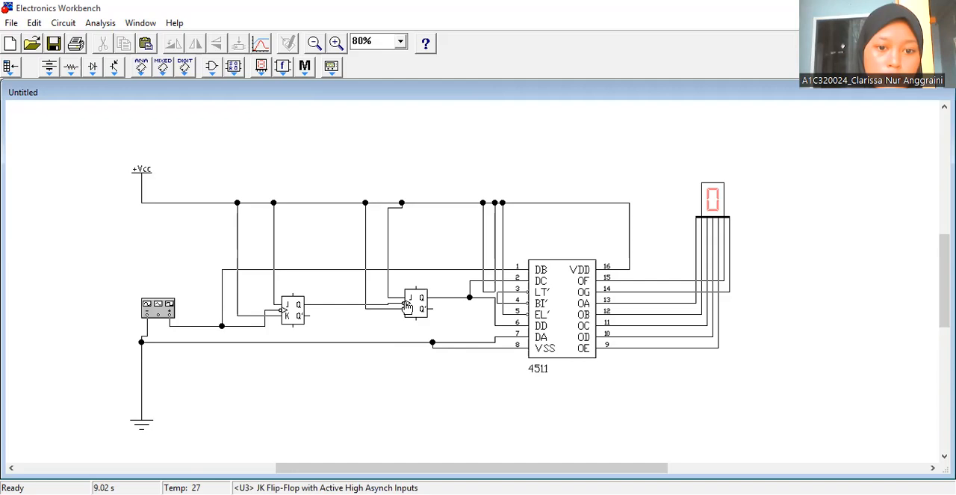
left_click(502, 285)
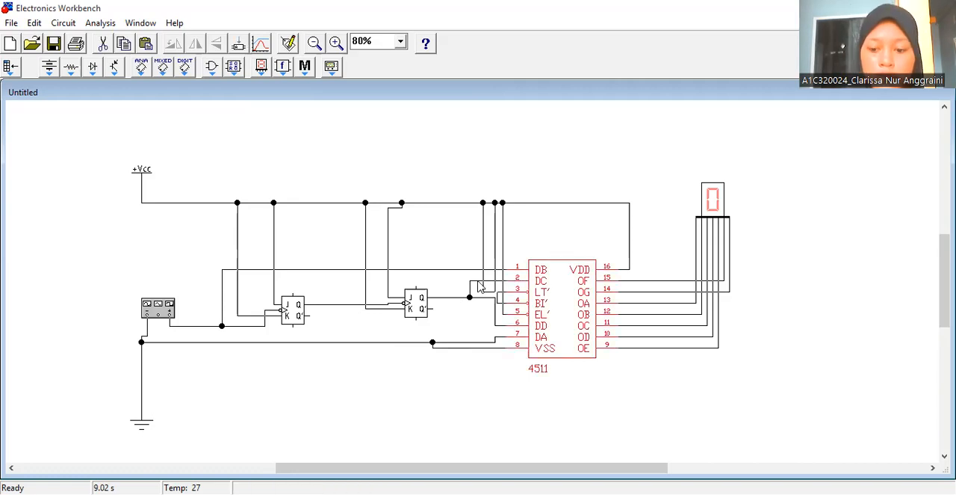
left_click(479, 286)
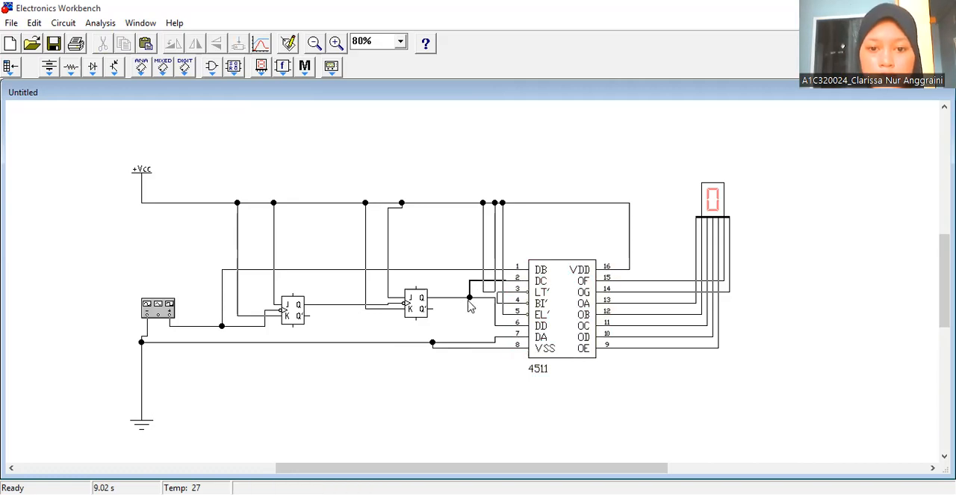
left_click_drag(507, 280, 332, 305)
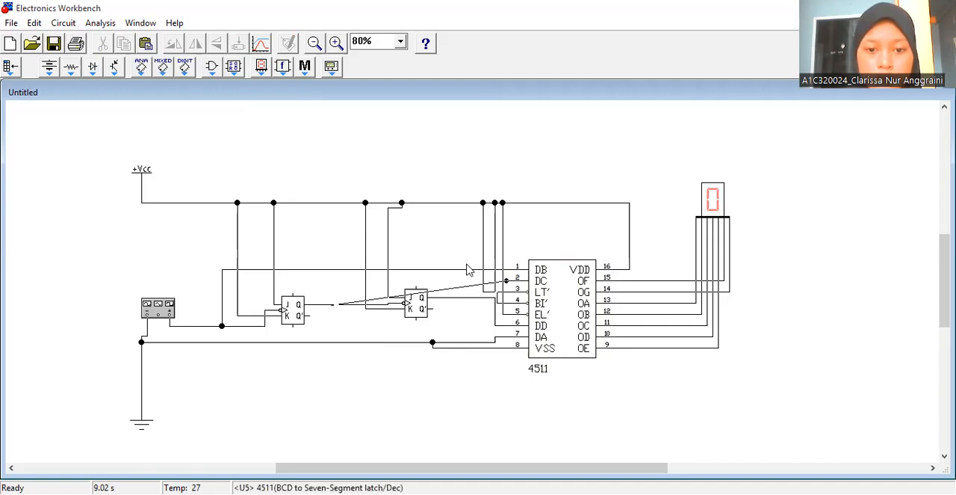